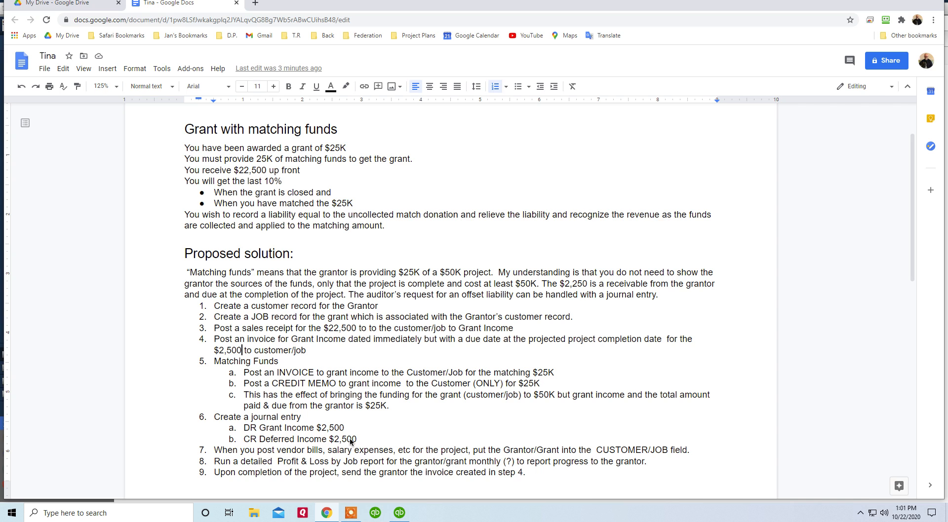
Step: Switch to QuickBooks, show the grantor's record in the Customer Center, and view the options for creating a new customer
{"action": "left_click", "coordinate": [399, 514]}
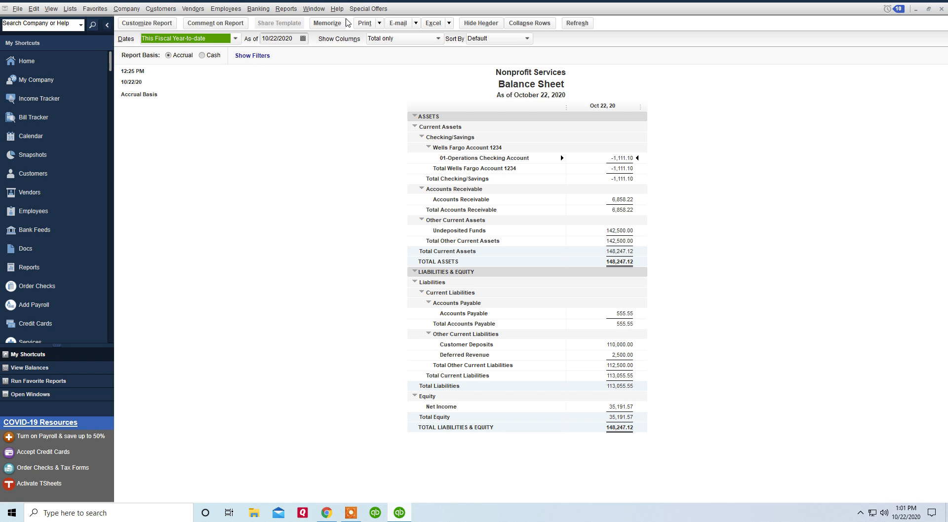
{"action": "left_click", "coordinate": [315, 8]}
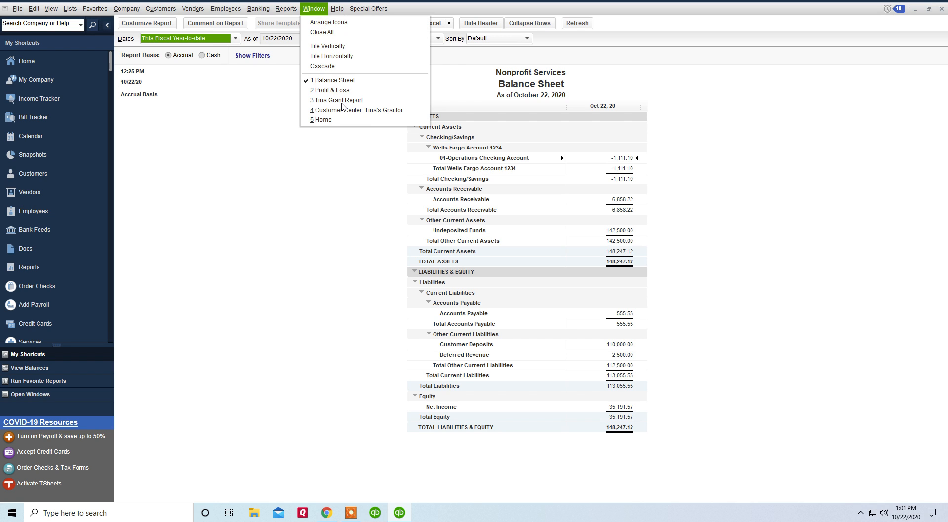
{"action": "left_click", "coordinate": [344, 110]}
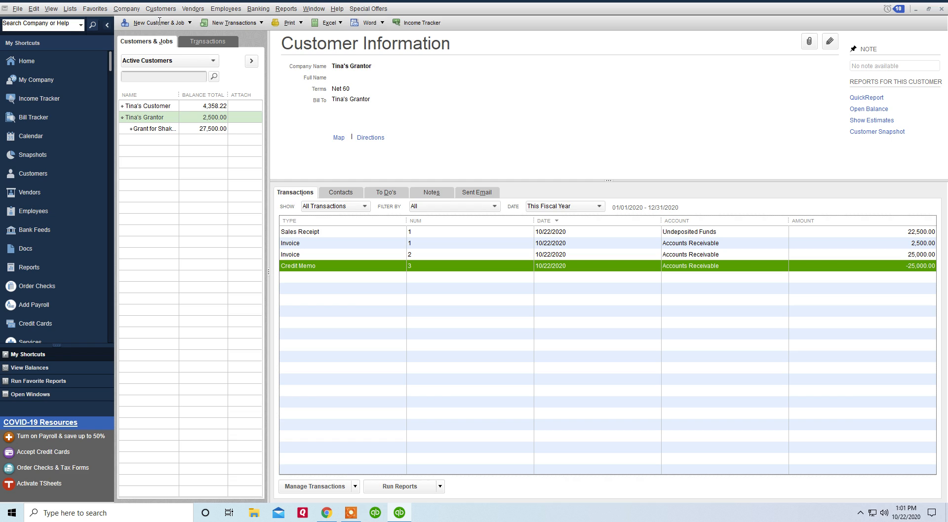
{"action": "left_click", "coordinate": [161, 22]}
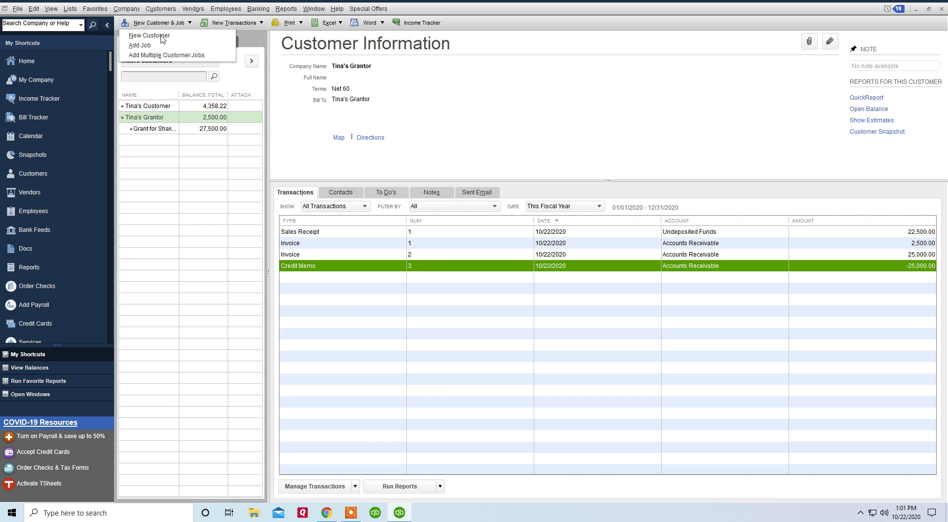
{"action": "left_click", "coordinate": [195, 208]}
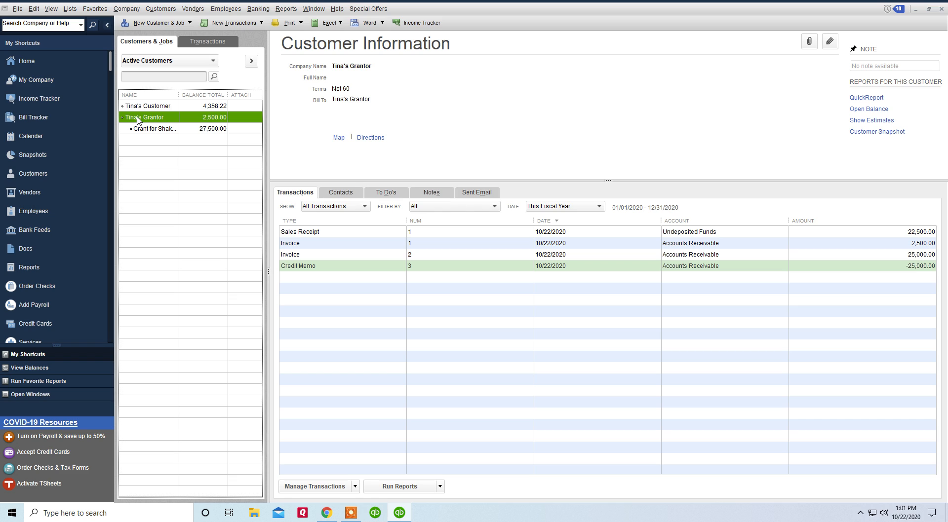
Step: View the option for adding a job to the grantor, and display the transactions of the Grant for Shakespear job
{"action": "left_click", "coordinate": [162, 24]}
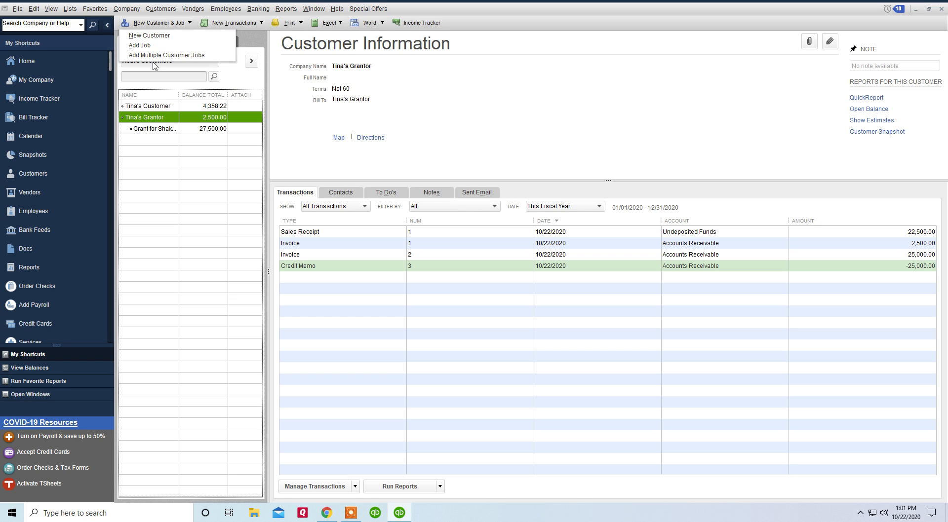
{"action": "left_click", "coordinate": [165, 131]}
{"action": "left_click", "coordinate": [163, 130]}
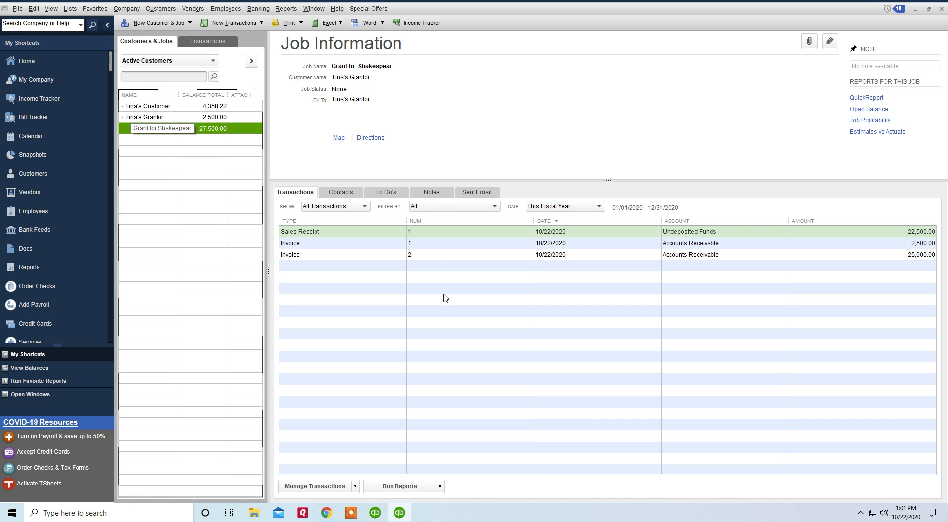
Step: Open the job's 22,500.00 sales receipt, check its customer:job assignment, Grant Income item and amount, and close it
{"action": "left_click", "coordinate": [727, 236]}
{"action": "double_click", "coordinate": [727, 238]}
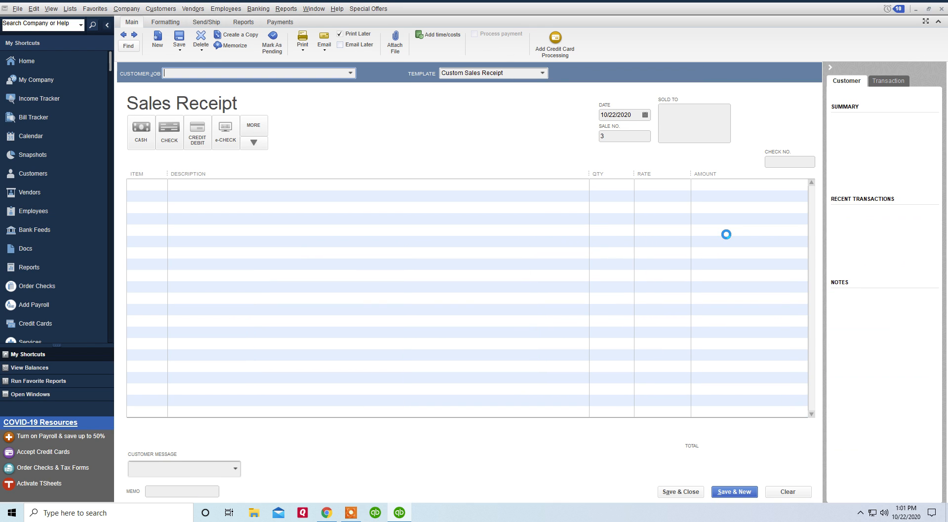
{"action": "left_click", "coordinate": [351, 73]}
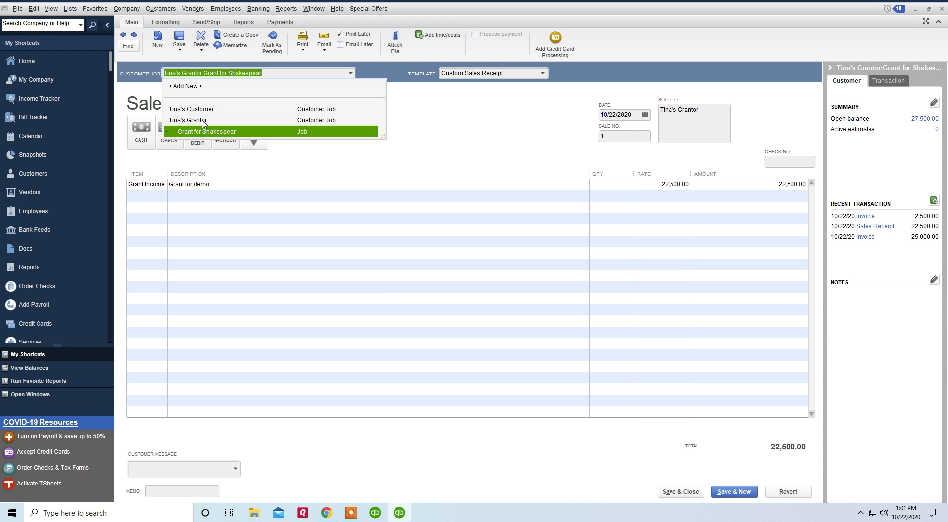
{"action": "left_click", "coordinate": [461, 129]}
{"action": "left_click", "coordinate": [157, 185]}
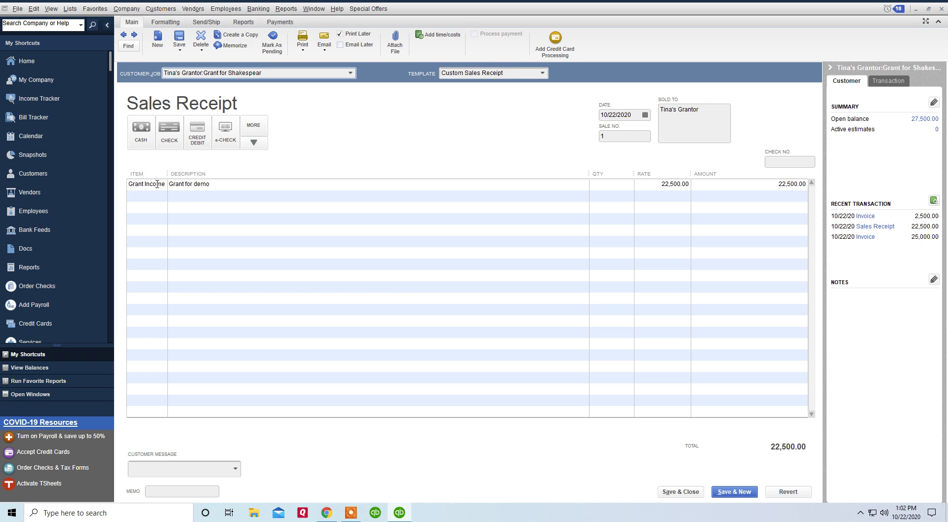
{"action": "left_click", "coordinate": [157, 184]}
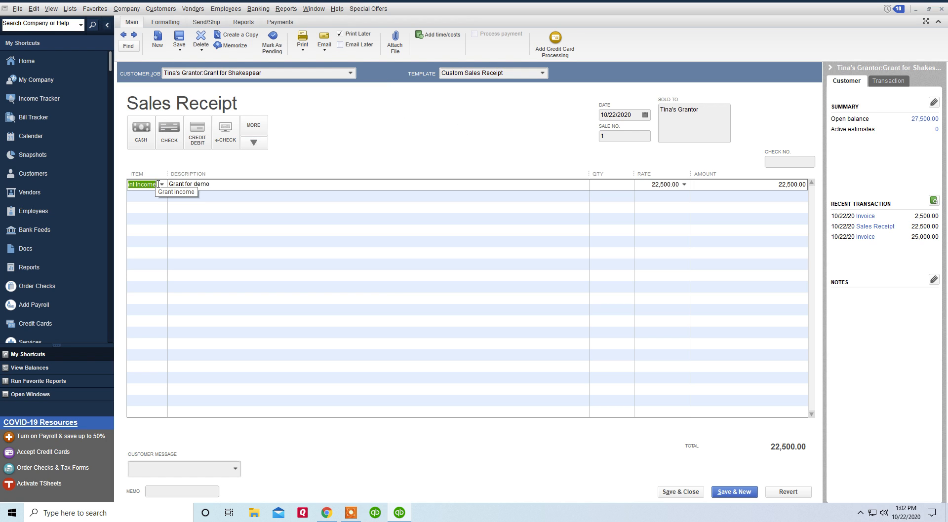
{"action": "left_click", "coordinate": [783, 185]}
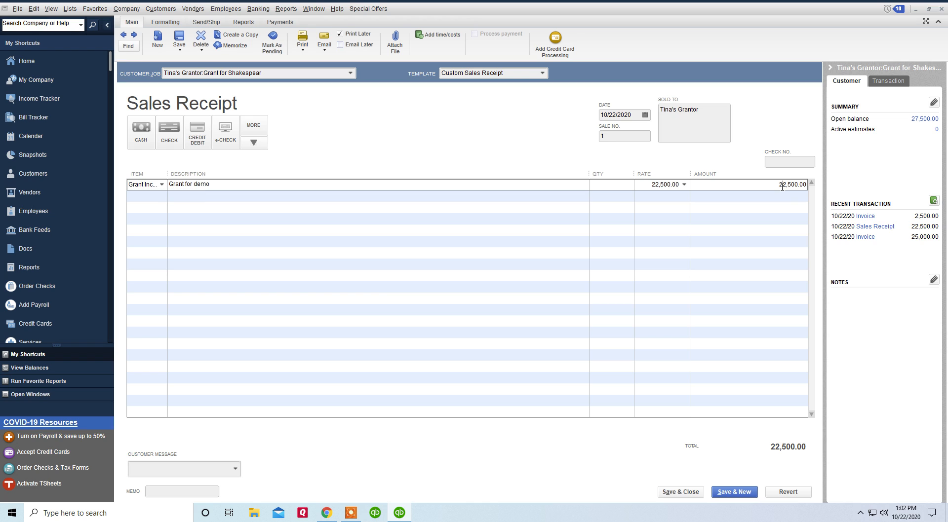
{"action": "left_click", "coordinate": [939, 11]}
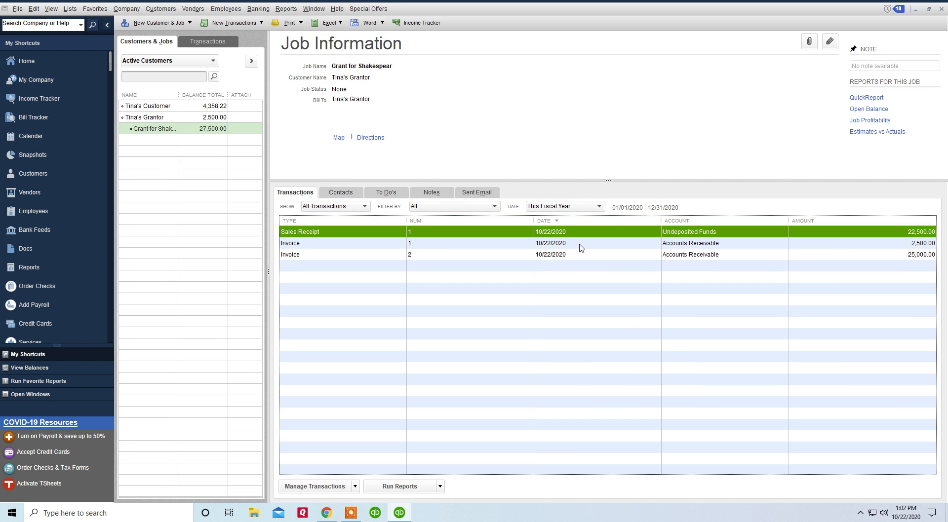
Step: Open the job's 2,500.00 invoice for the unpaid portion of the grant, check its customer:job assignment, and close it
{"action": "left_click", "coordinate": [581, 244]}
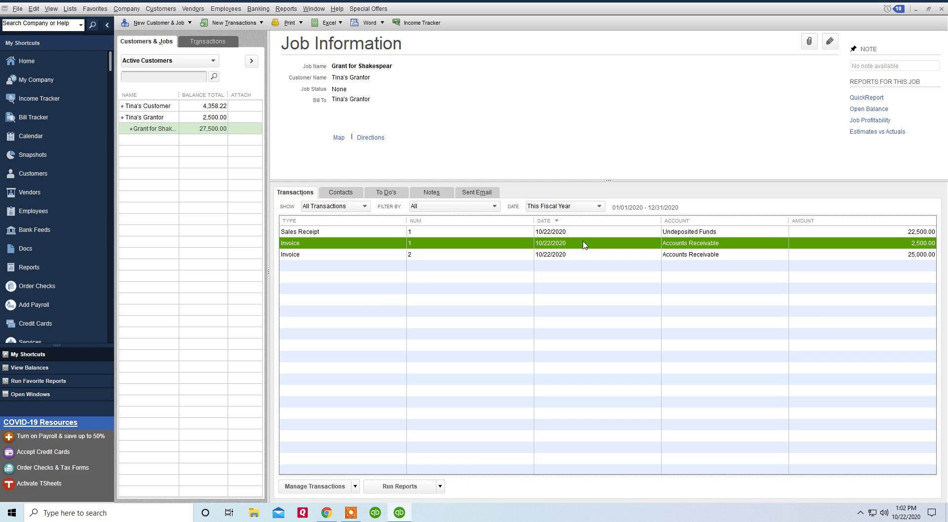
{"action": "double_click", "coordinate": [586, 244]}
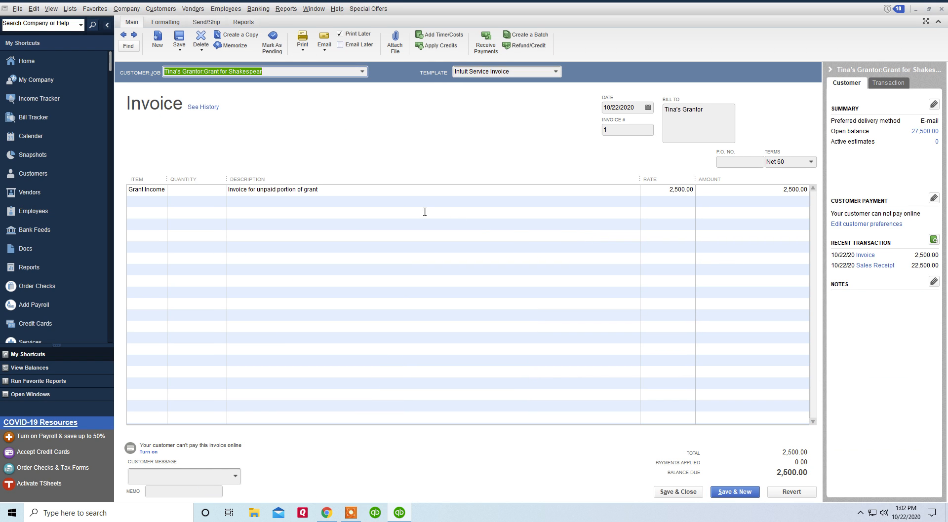
{"action": "left_click", "coordinate": [363, 78]}
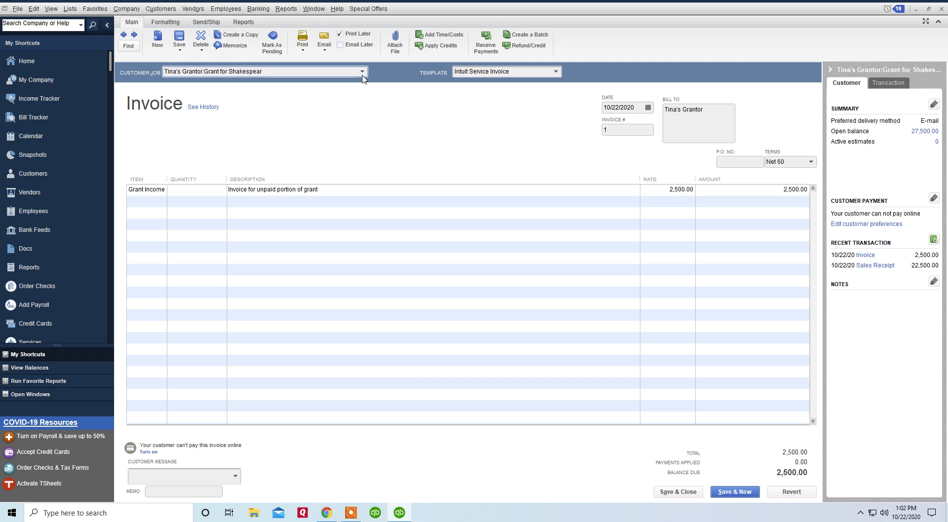
{"action": "left_click", "coordinate": [362, 72]}
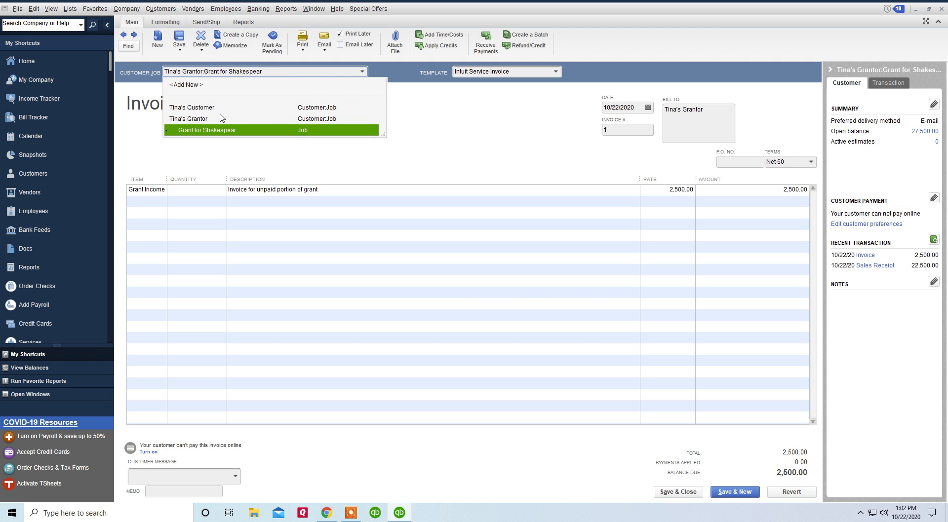
{"action": "left_click", "coordinate": [432, 139]}
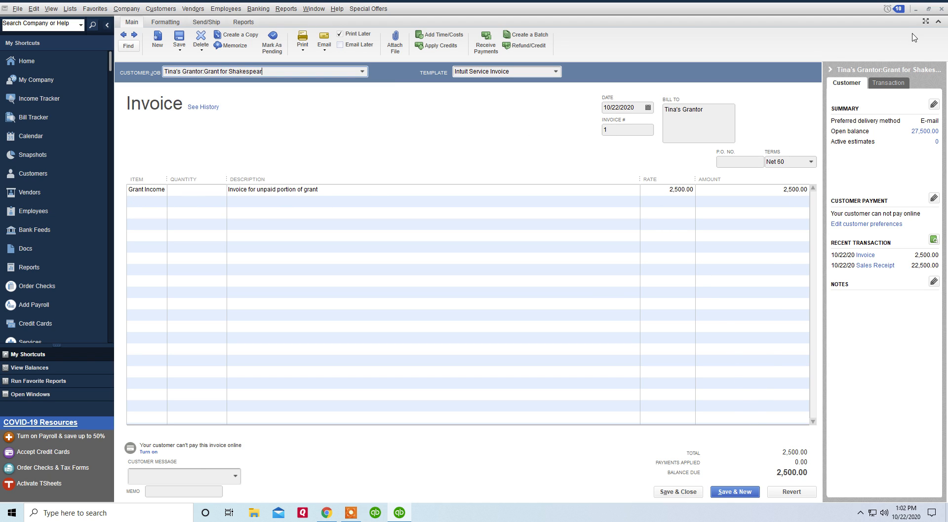
{"action": "left_click", "coordinate": [940, 9]}
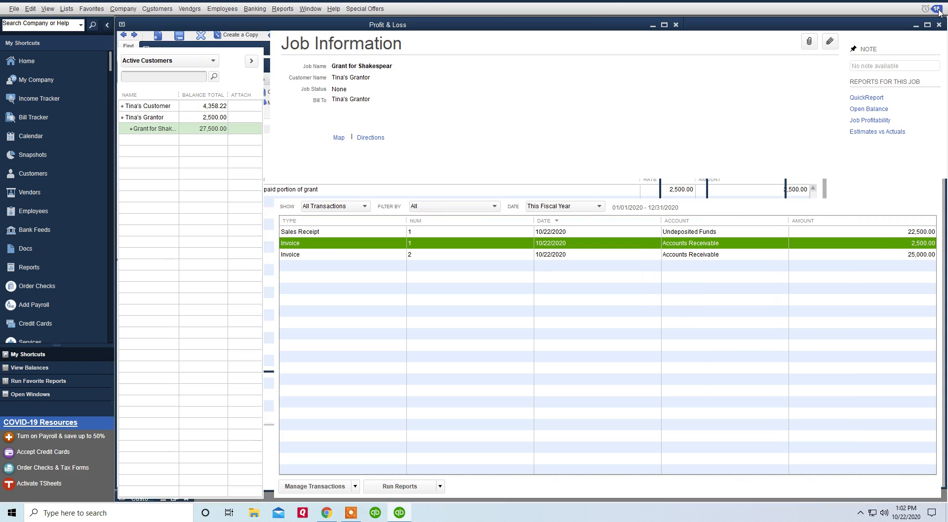
Step: Open the job's 25,000.00 matching-funds invoice, check which customer:job it is assigned to, and close it
{"action": "left_click", "coordinate": [688, 254]}
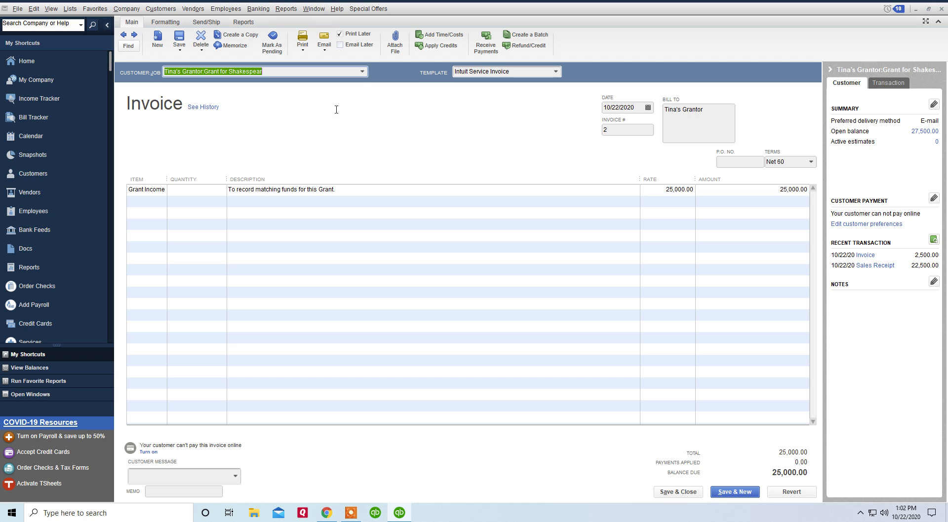
{"action": "left_click", "coordinate": [363, 72]}
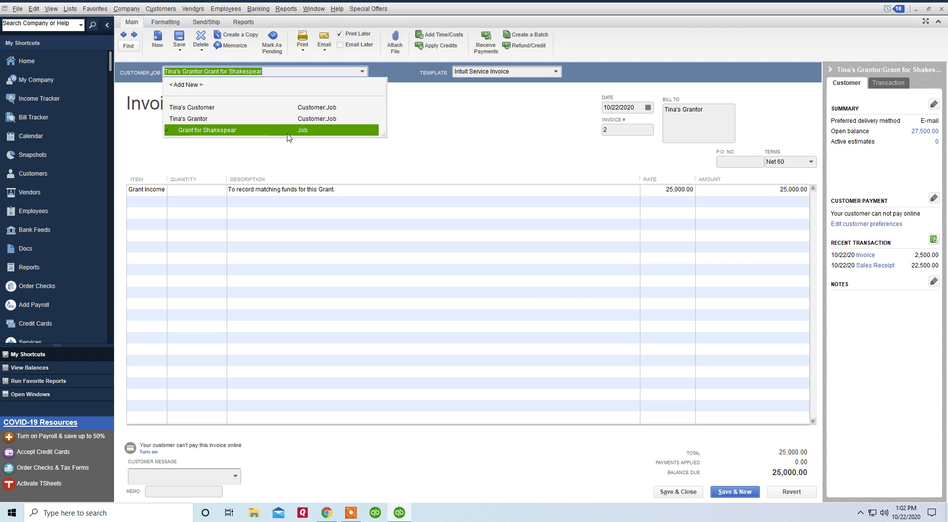
{"action": "left_click", "coordinate": [508, 114]}
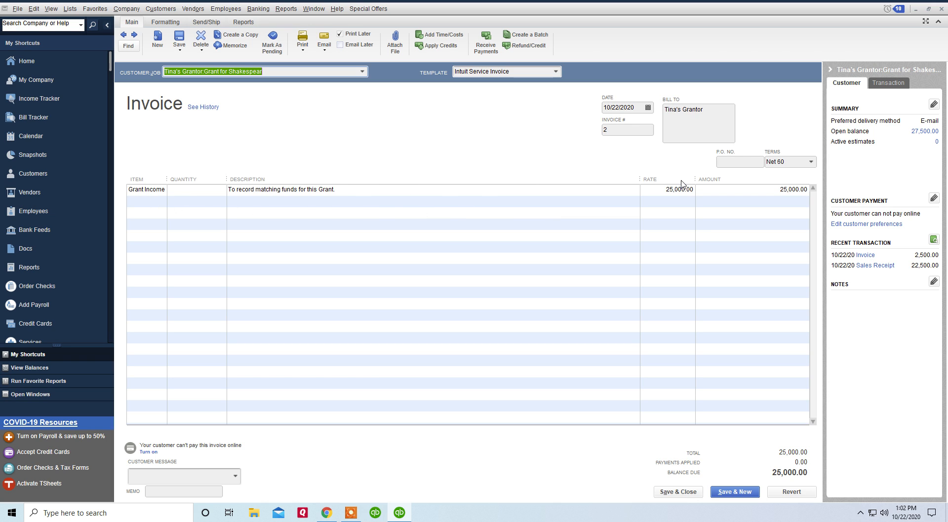
{"action": "left_click", "coordinate": [940, 10]}
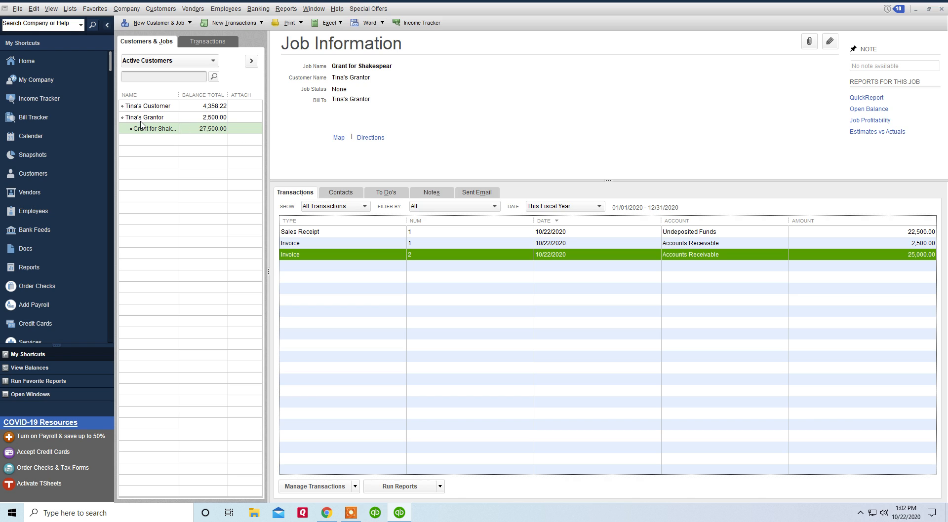
Step: Open the credit memo listed under the grantor customer, check its customer:job assignment, and close it
{"action": "left_click", "coordinate": [141, 118]}
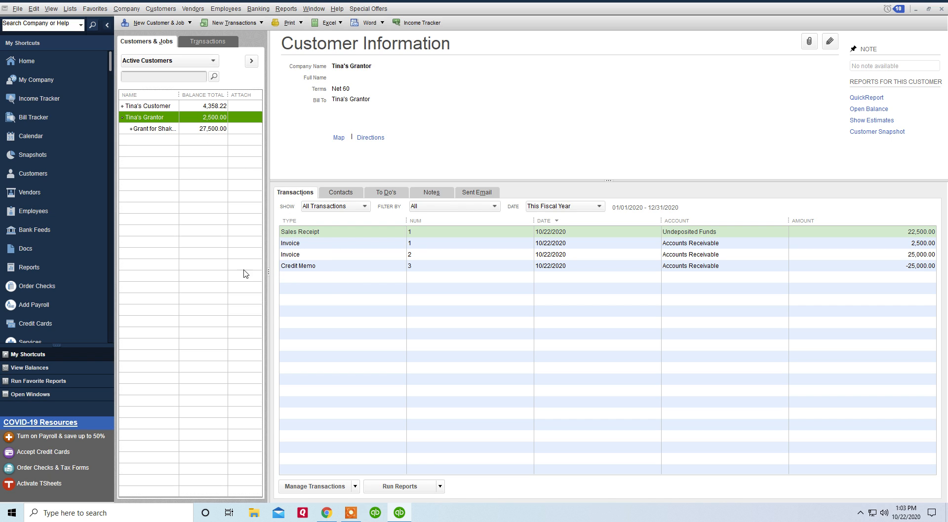
{"action": "left_click", "coordinate": [705, 266]}
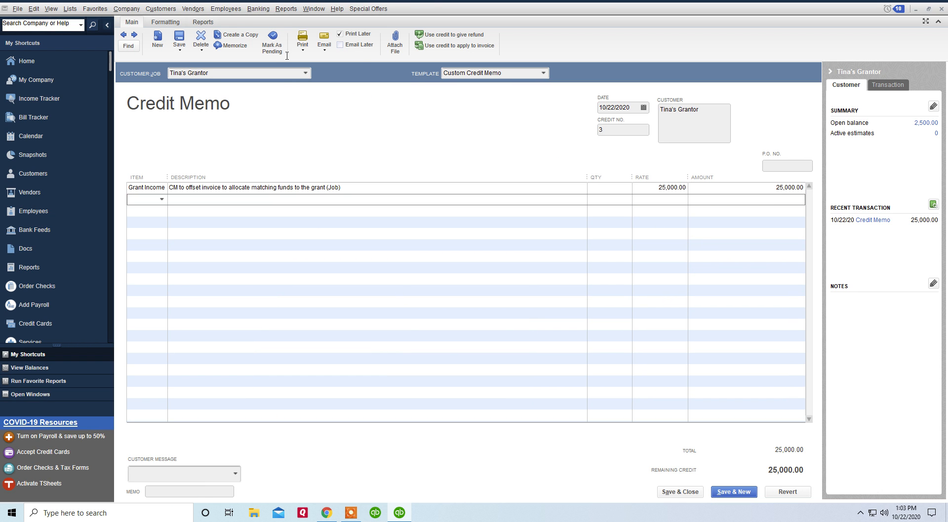
{"action": "left_click", "coordinate": [306, 78]}
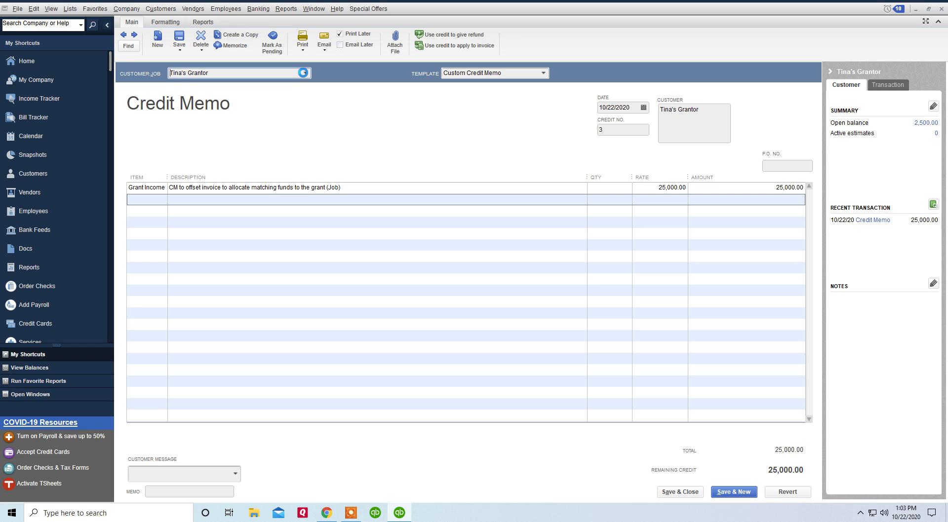
{"action": "left_click", "coordinate": [305, 73]}
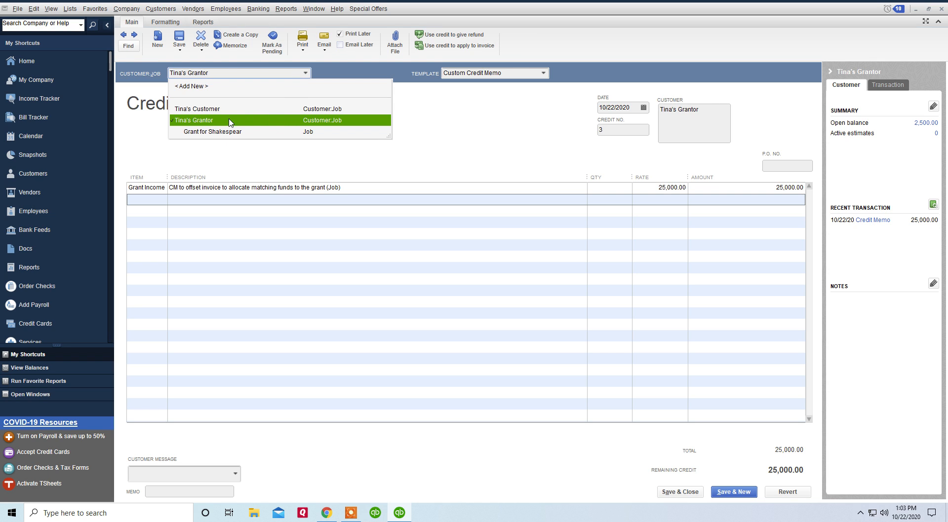
{"action": "left_click", "coordinate": [437, 139]}
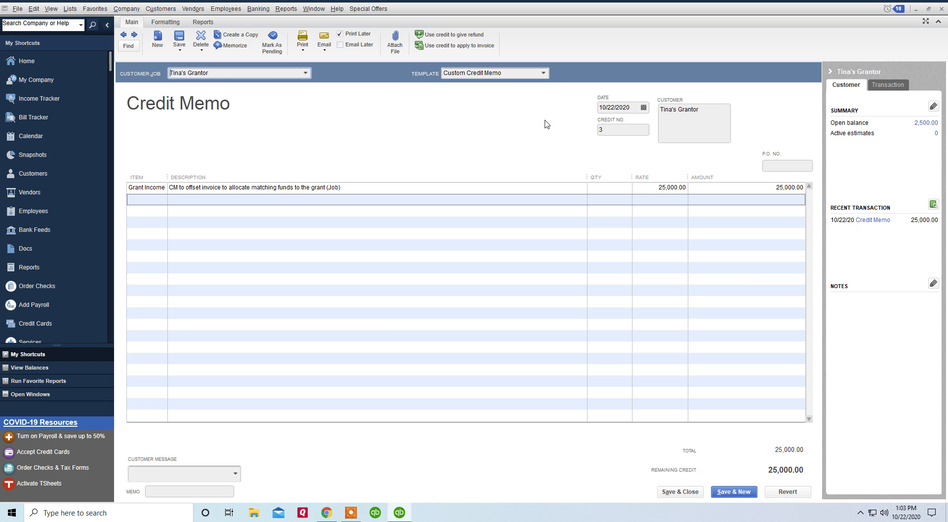
{"action": "left_click", "coordinate": [942, 9]}
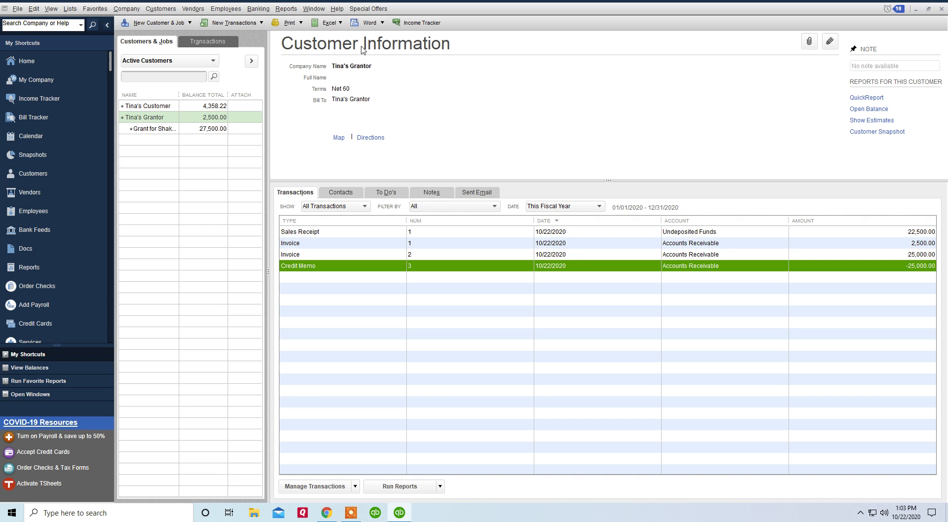
Step: Show the grant's Profit & Loss by Job report, examine the transactions behind the Shakespear job's Grant Income, and close the detail
{"action": "left_click", "coordinate": [312, 9]}
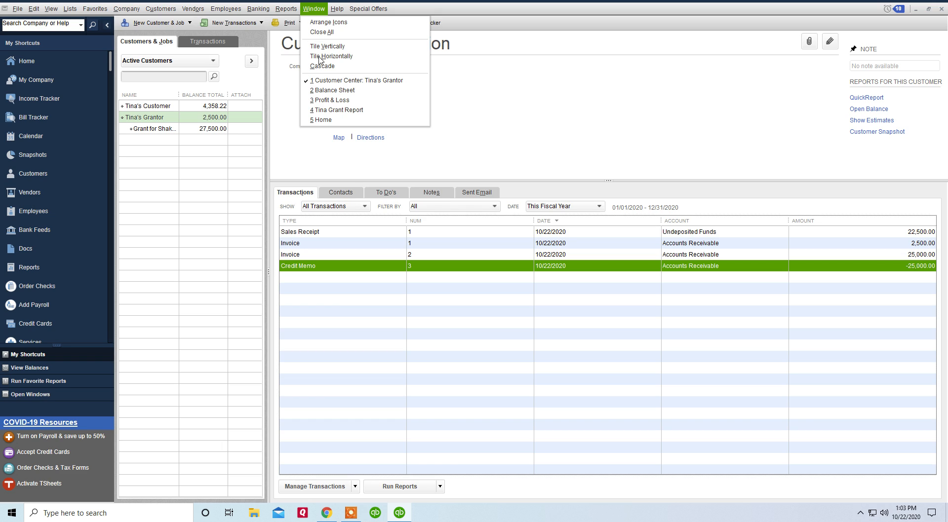
{"action": "left_click", "coordinate": [332, 110]}
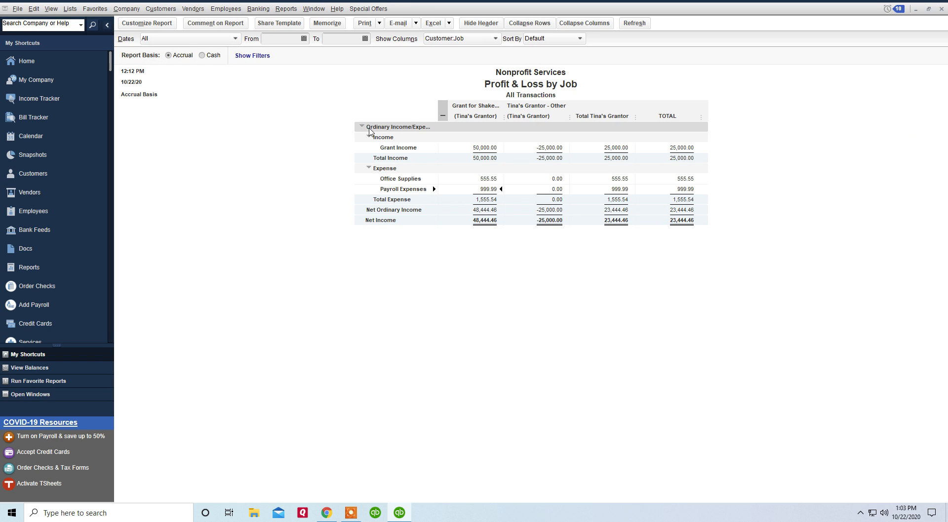
{"action": "double_click", "coordinate": [478, 148]}
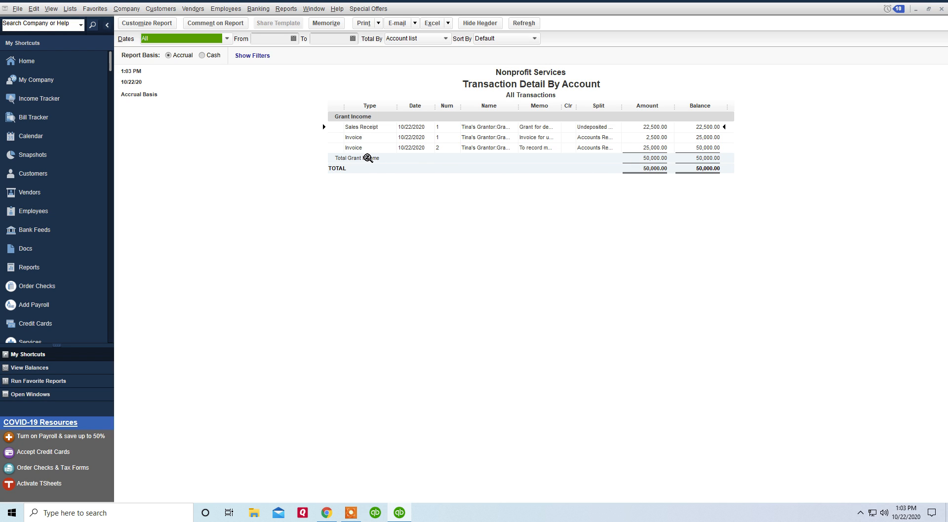
{"action": "left_click", "coordinate": [942, 9]}
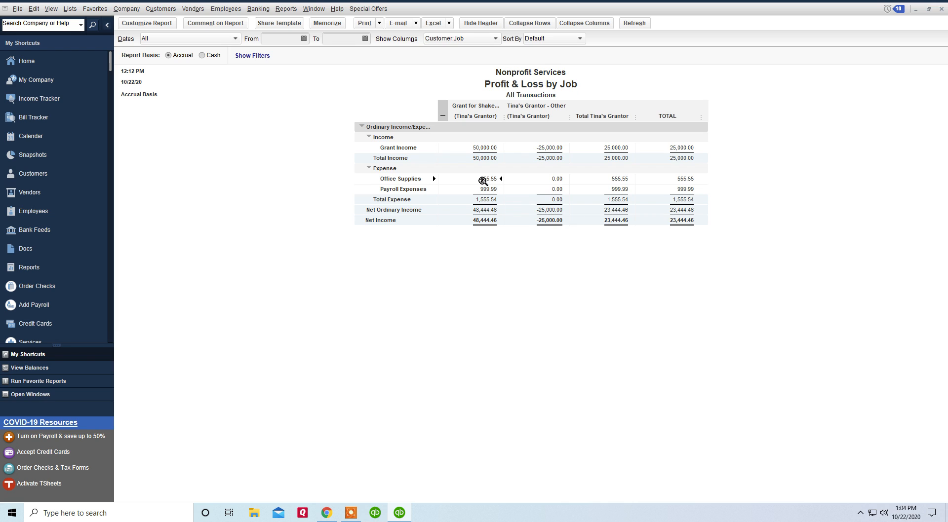
Step: Open the bill behind the Shakespear job's Office Supplies expense, check its customer:job assignment, and return to the Profit & Loss by Job report
{"action": "double_click", "coordinate": [487, 179]}
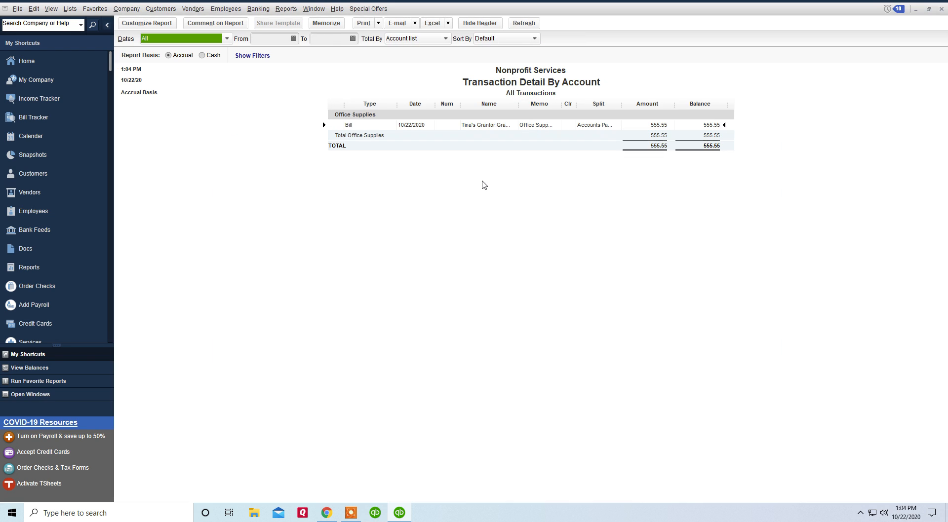
{"action": "double_click", "coordinate": [648, 130]}
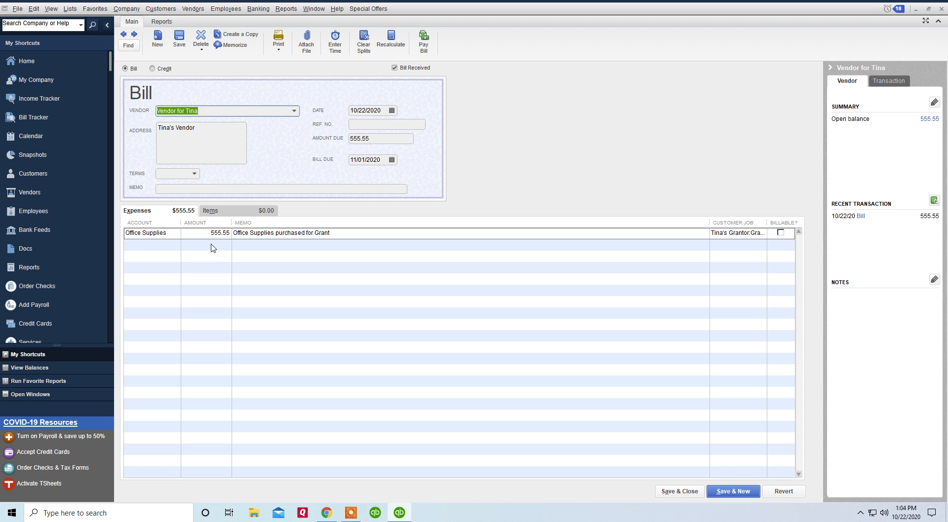
{"action": "left_click", "coordinate": [718, 236]}
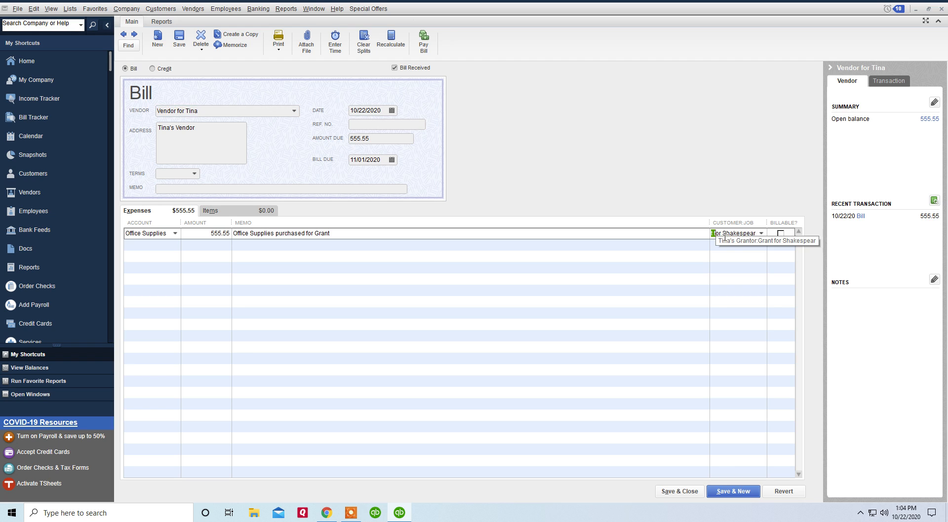
{"action": "left_click", "coordinate": [761, 235]}
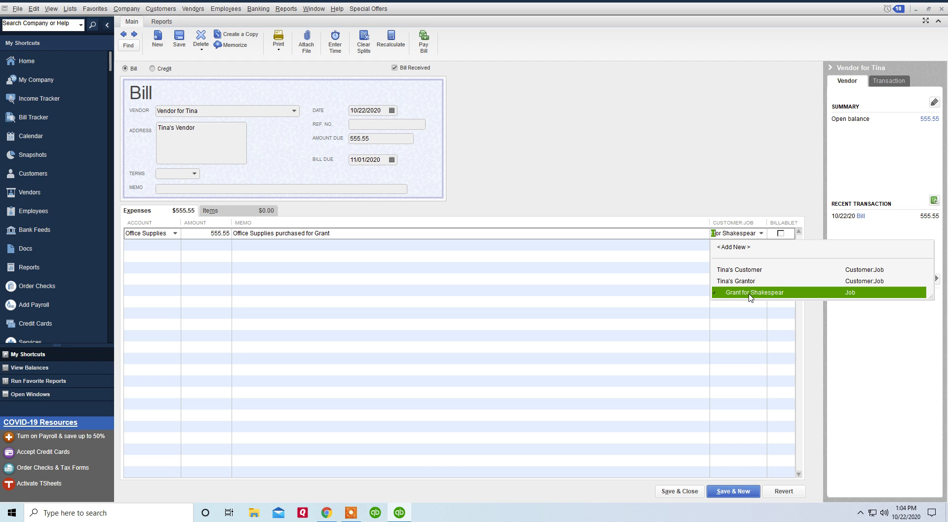
{"action": "left_click", "coordinate": [741, 184]}
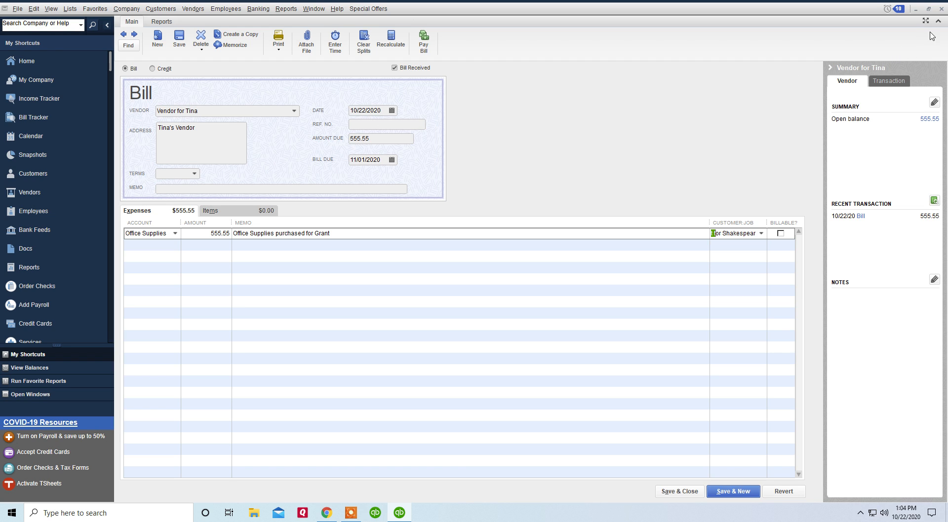
{"action": "left_click", "coordinate": [940, 10]}
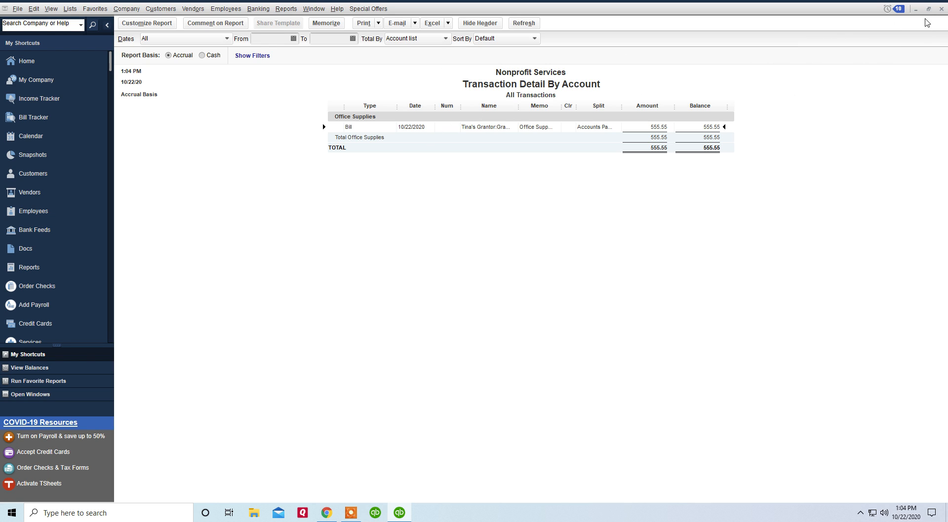
{"action": "left_click", "coordinate": [941, 9]}
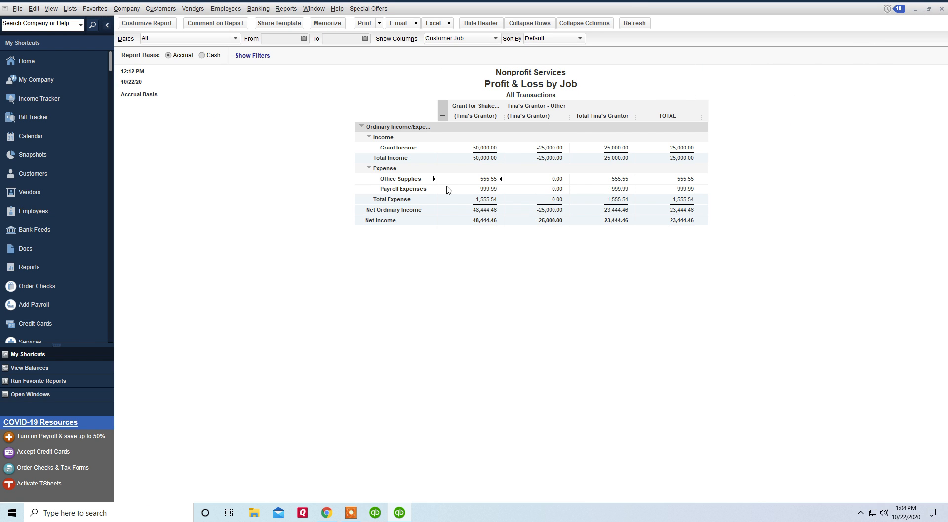
Step: Open the check behind the job's Payroll Expenses, check the customer:job on its grant payroll line, and return to the Profit & Loss by Job report
{"action": "double_click", "coordinate": [487, 190]}
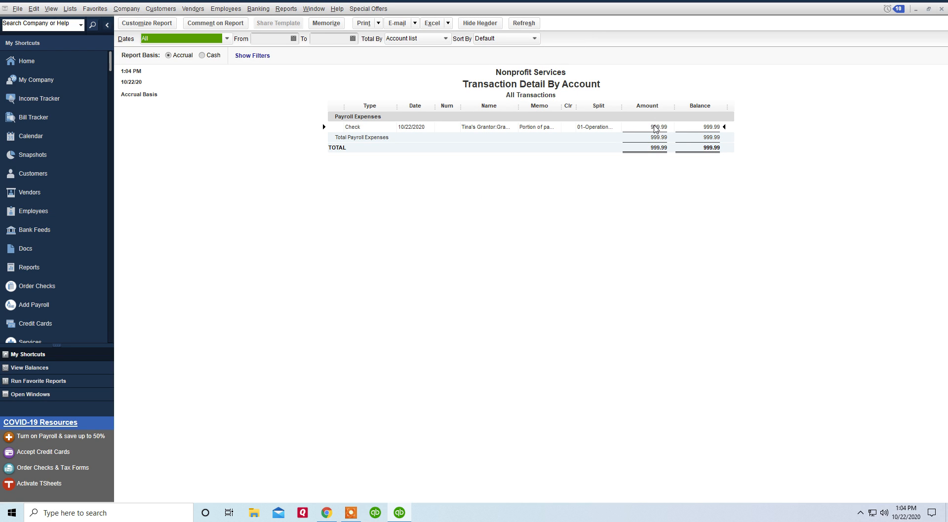
{"action": "double_click", "coordinate": [653, 128]}
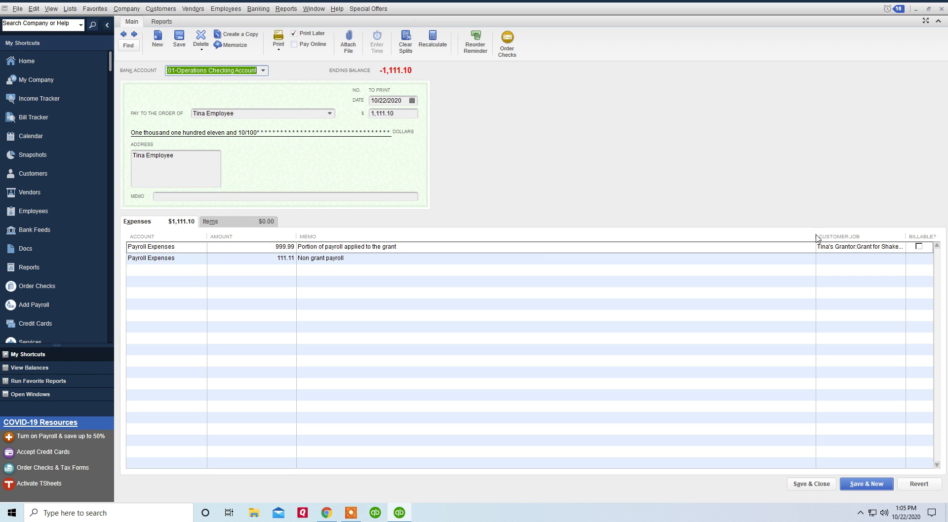
{"action": "left_click", "coordinate": [850, 248]}
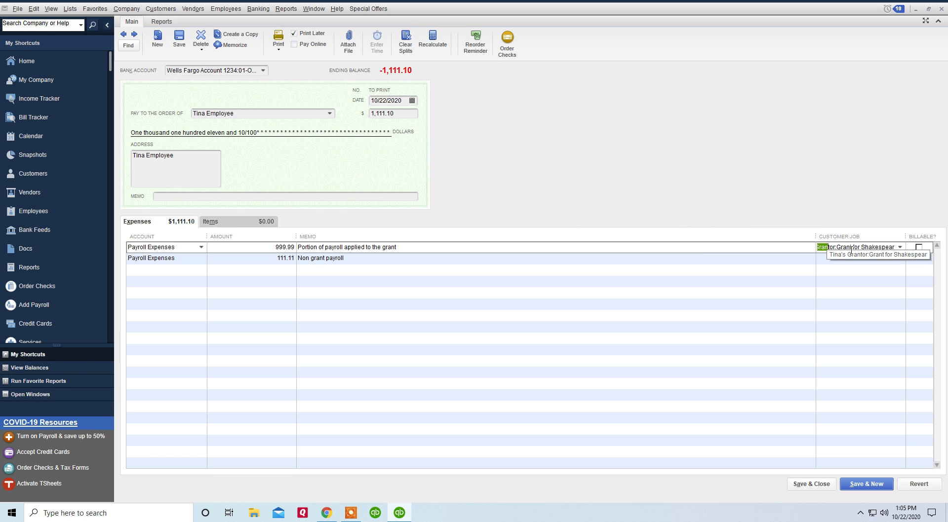
{"action": "left_click", "coordinate": [899, 247]}
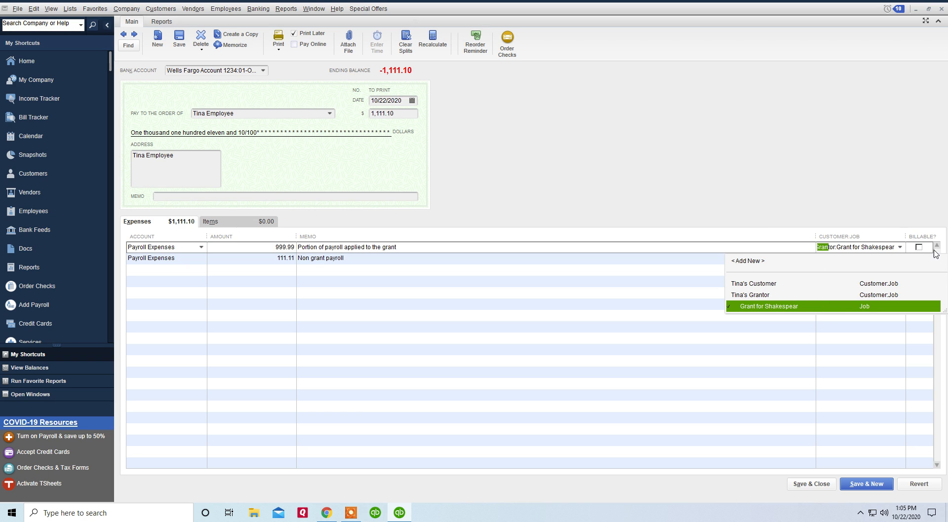
{"action": "left_click", "coordinate": [800, 188]}
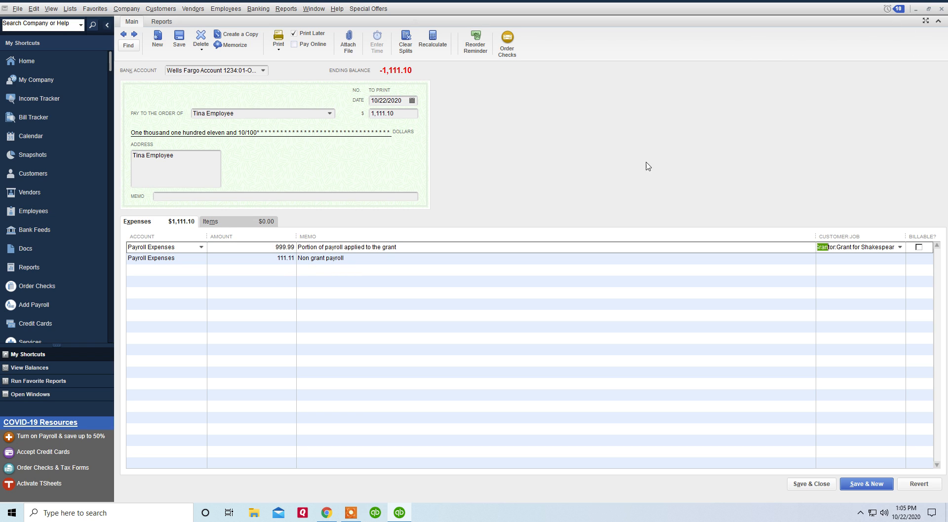
{"action": "left_click", "coordinate": [941, 9]}
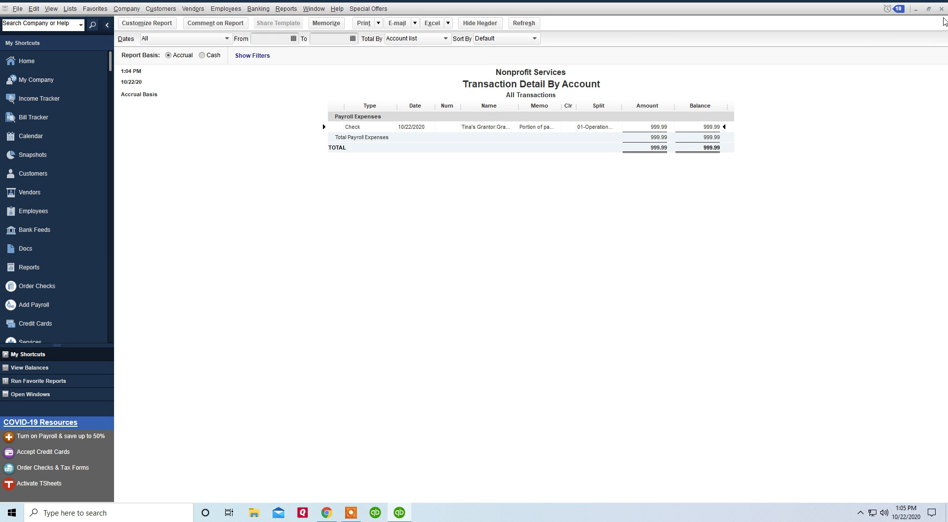
{"action": "left_click", "coordinate": [941, 10]}
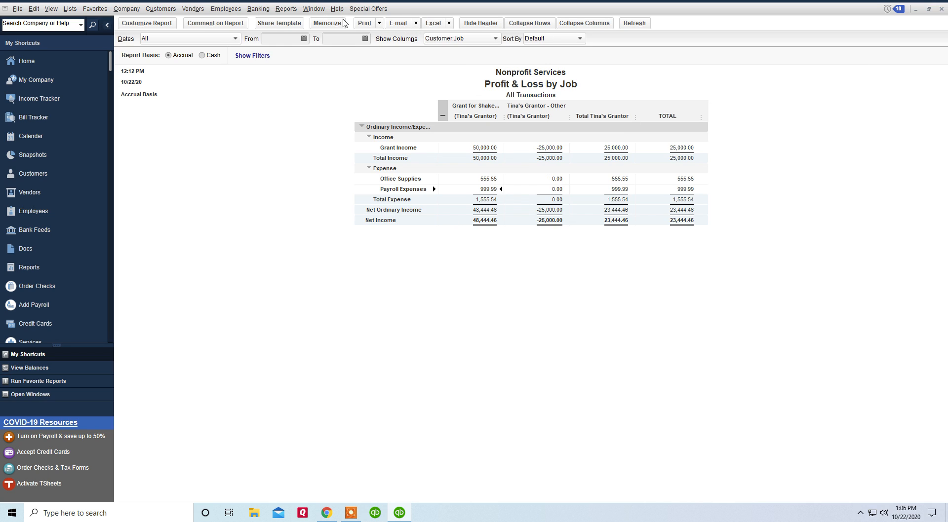
Step: Show the company Profit & Loss report, examine the general journal entry behind Grant Income, and close the entry and the transaction detail
{"action": "left_click", "coordinate": [318, 9]}
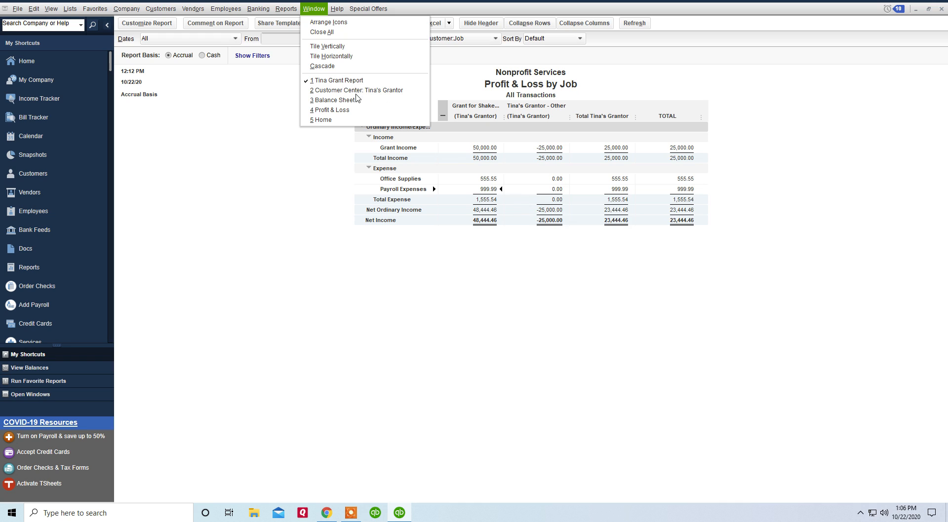
{"action": "left_click", "coordinate": [334, 110]}
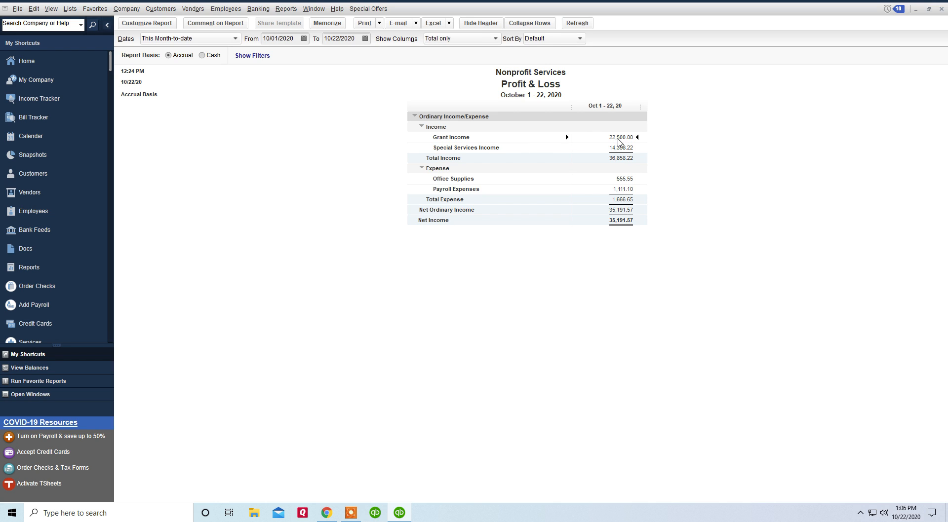
{"action": "double_click", "coordinate": [619, 138]}
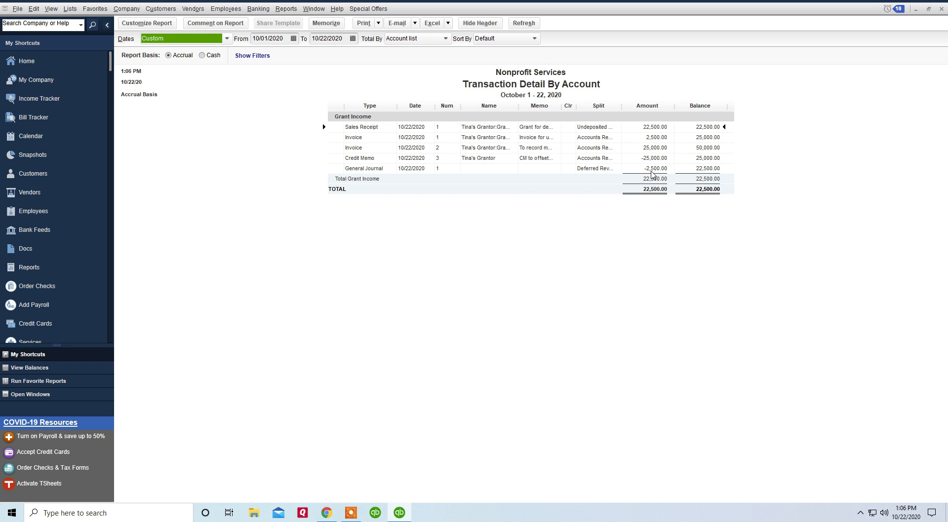
{"action": "double_click", "coordinate": [652, 169]}
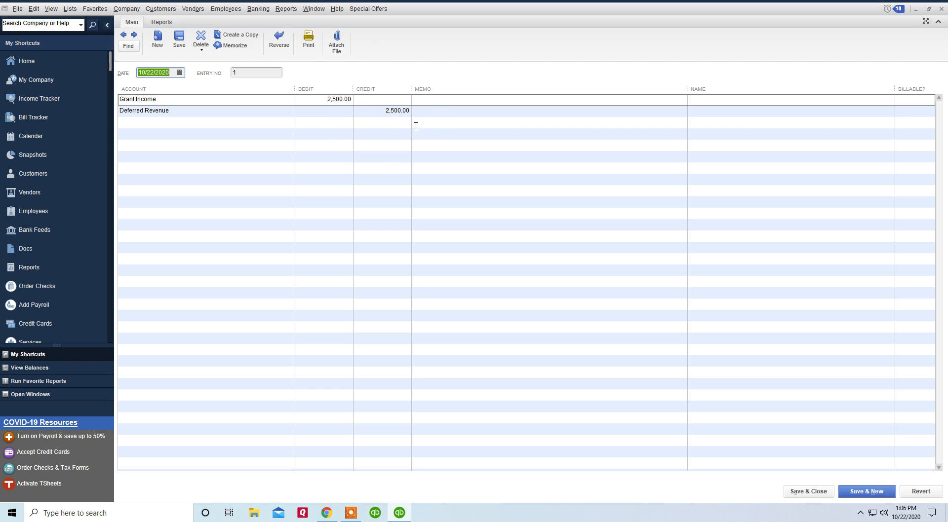
{"action": "left_click", "coordinate": [942, 9]}
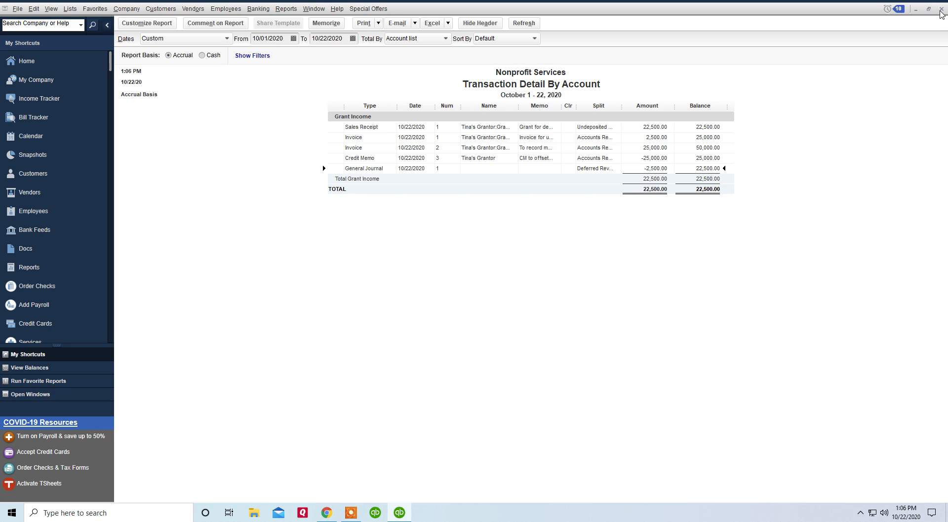
{"action": "left_click", "coordinate": [941, 10]}
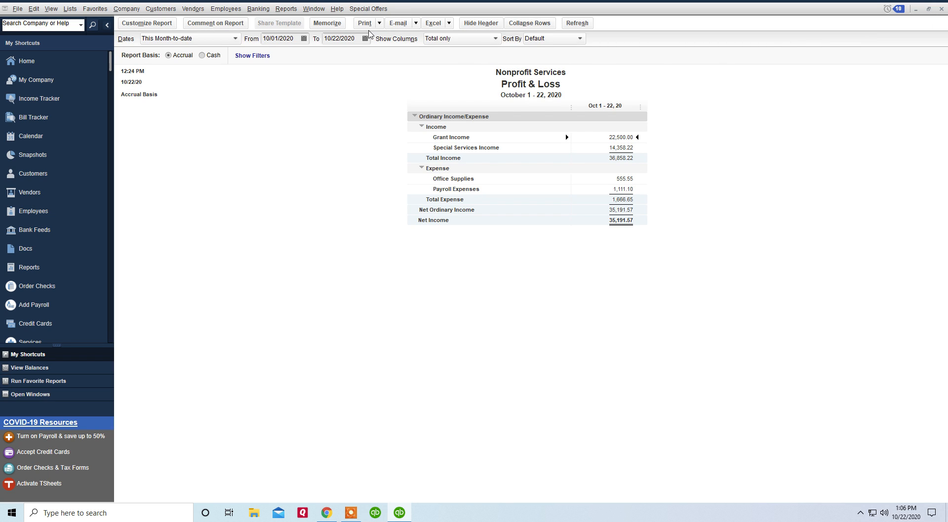
Step: Switch from the Profit & Loss report to the open Balance Sheet report
{"action": "left_click", "coordinate": [318, 10]}
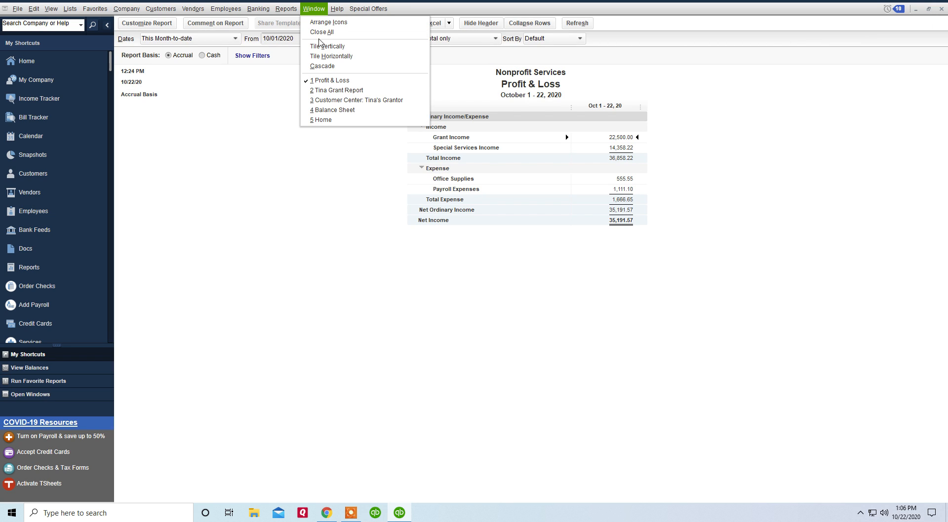
{"action": "left_click", "coordinate": [332, 110]}
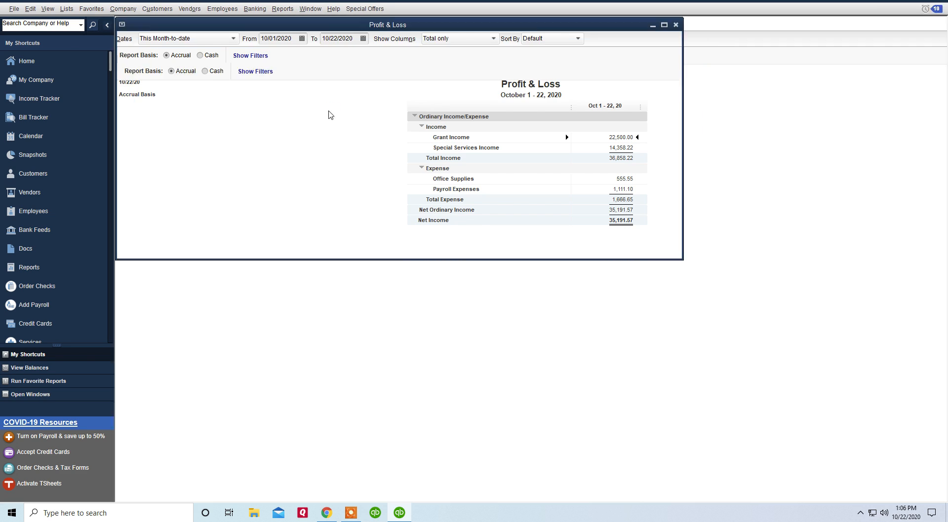